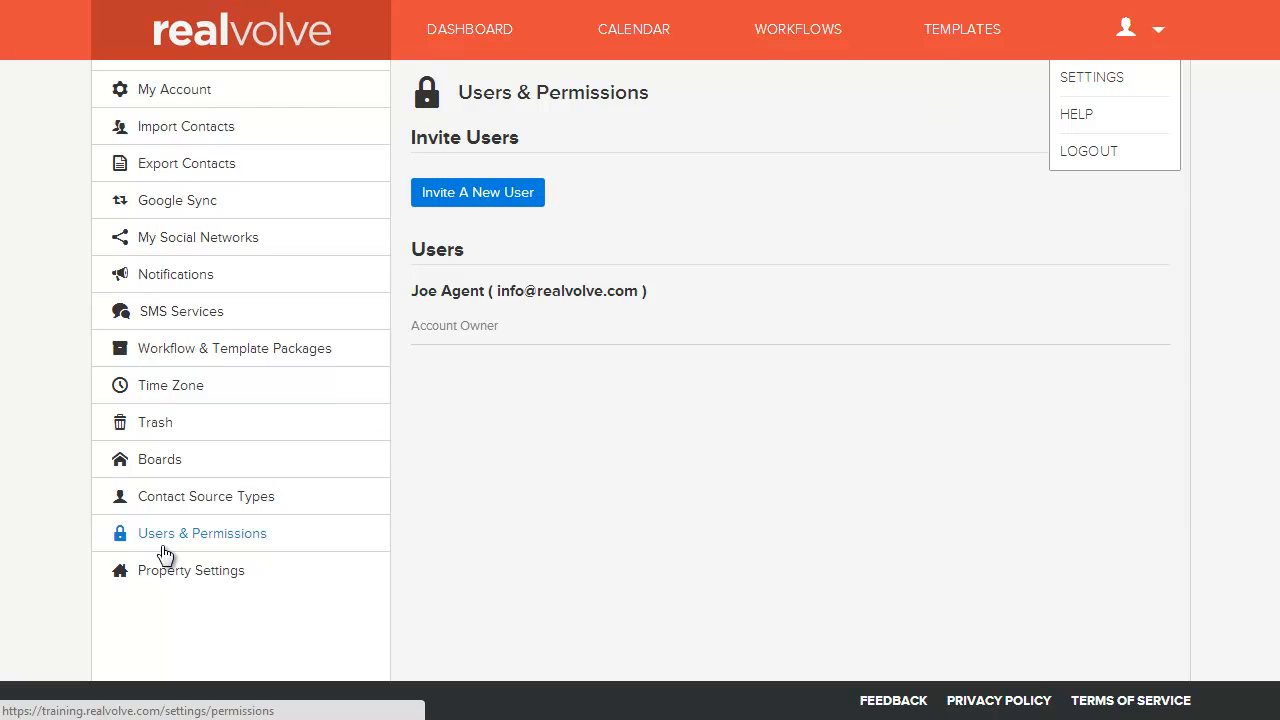
# Step: Invite a new sub-user with their first name, last name and e-mail address, and send the invitation
pyautogui.click(484, 203)
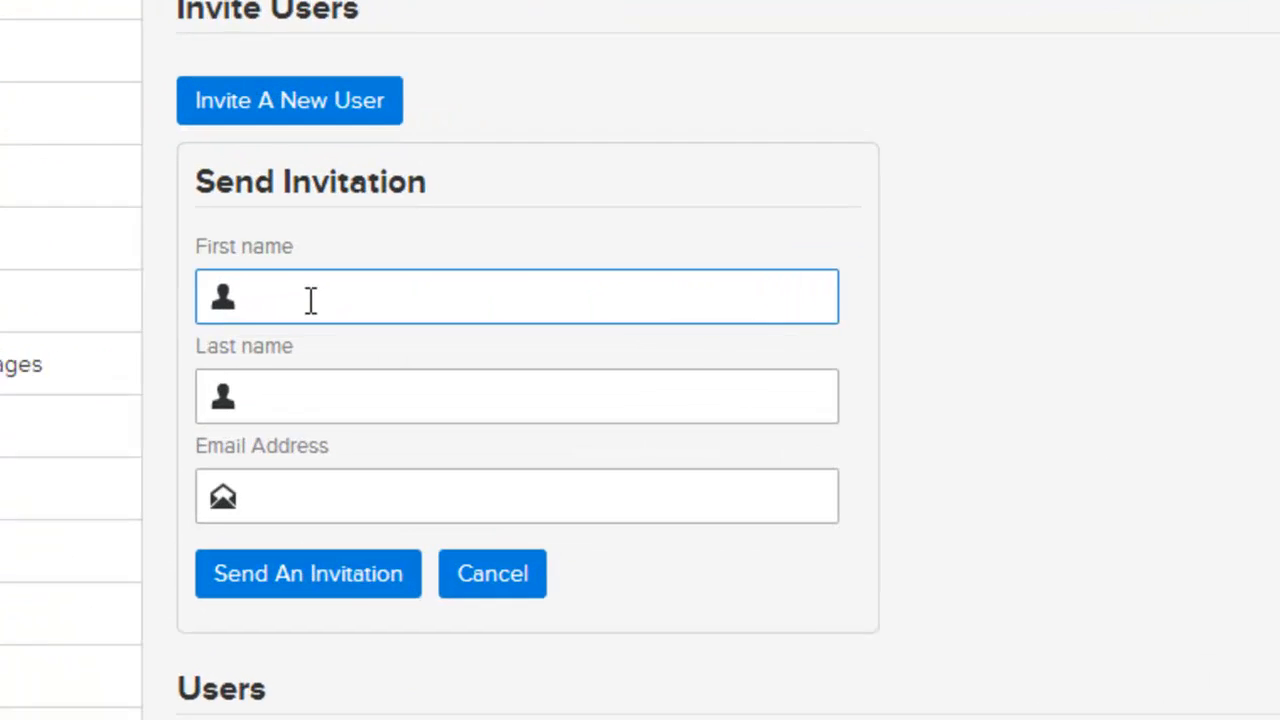
pyautogui.write('Annie')
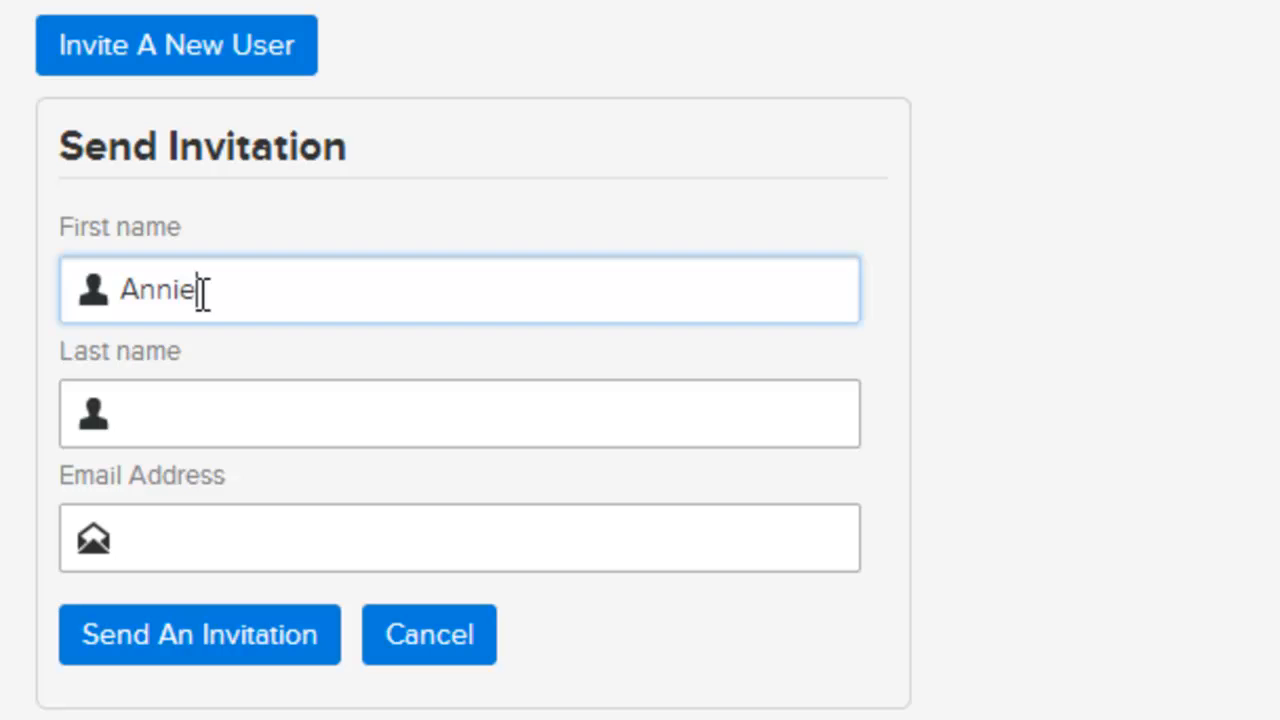
pyautogui.press('Tab')
pyautogui.write('Assistant')
pyautogui.press('Tab')
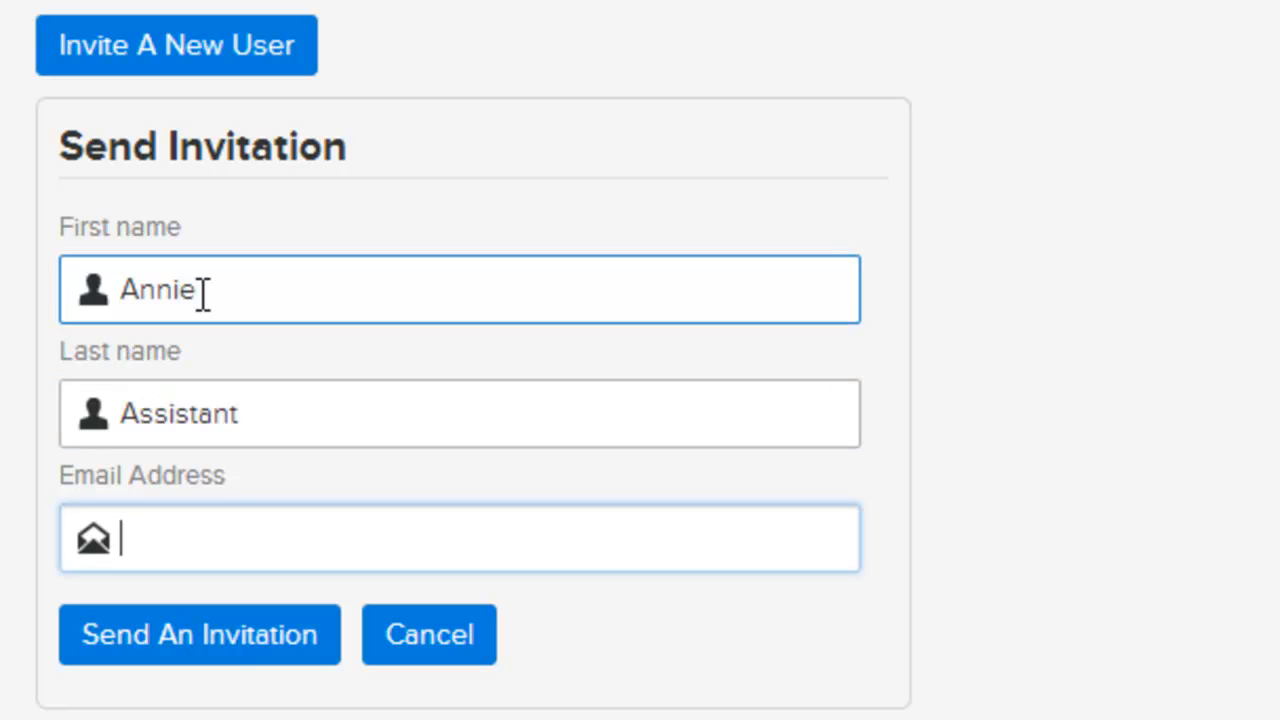
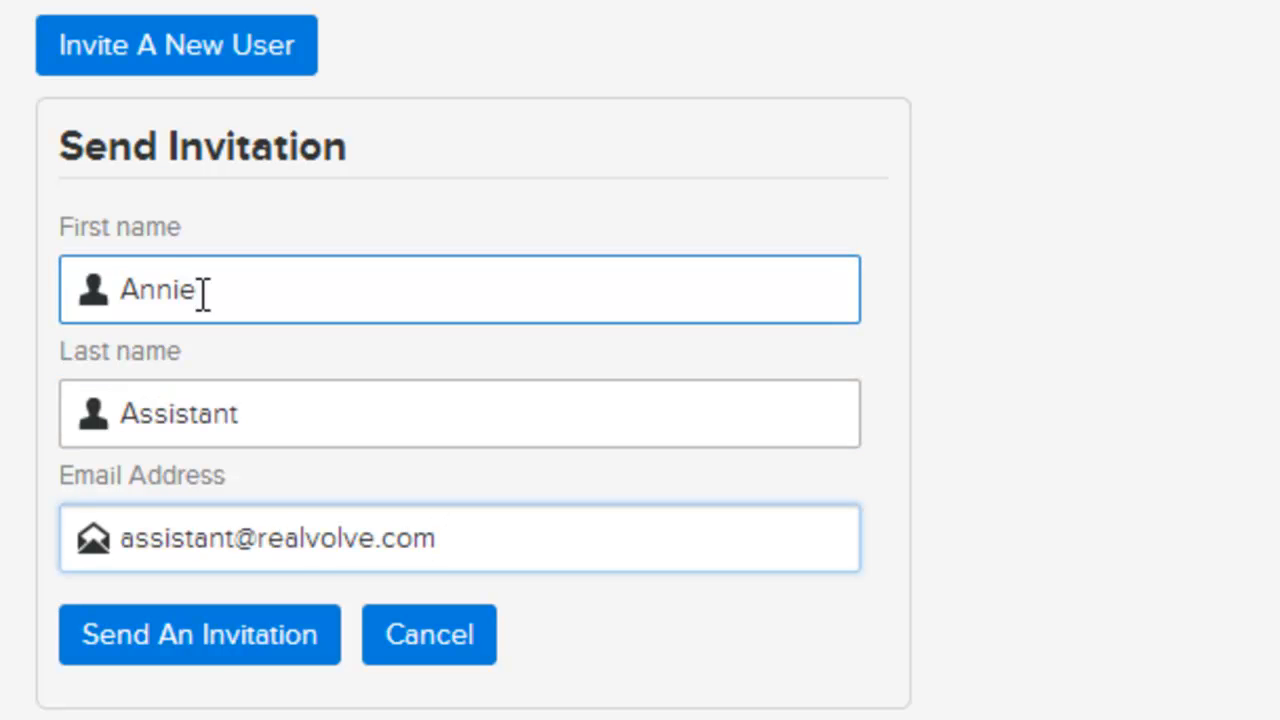
pyautogui.click(210, 655)
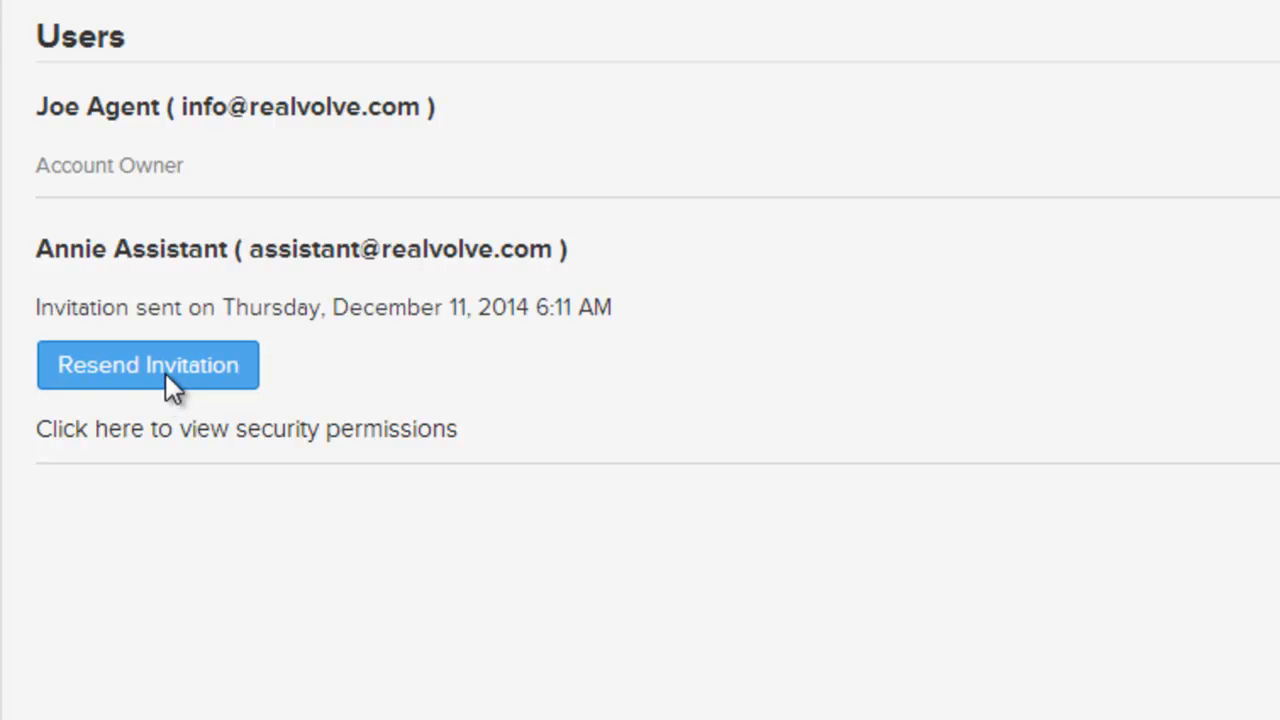
# Step: Resend the invitation to the newly invited sub-user
pyautogui.click(165, 380)
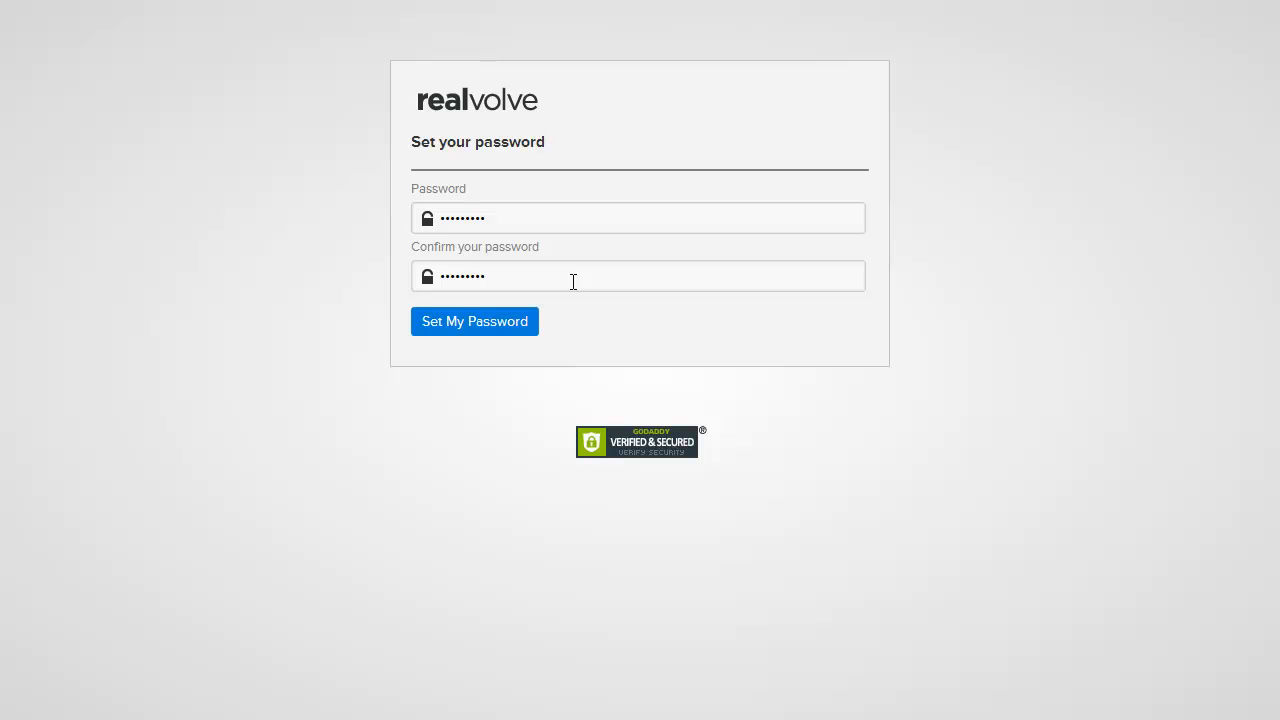
# Step: Save the sub-user's new password and sign in
pyautogui.click(464, 334)
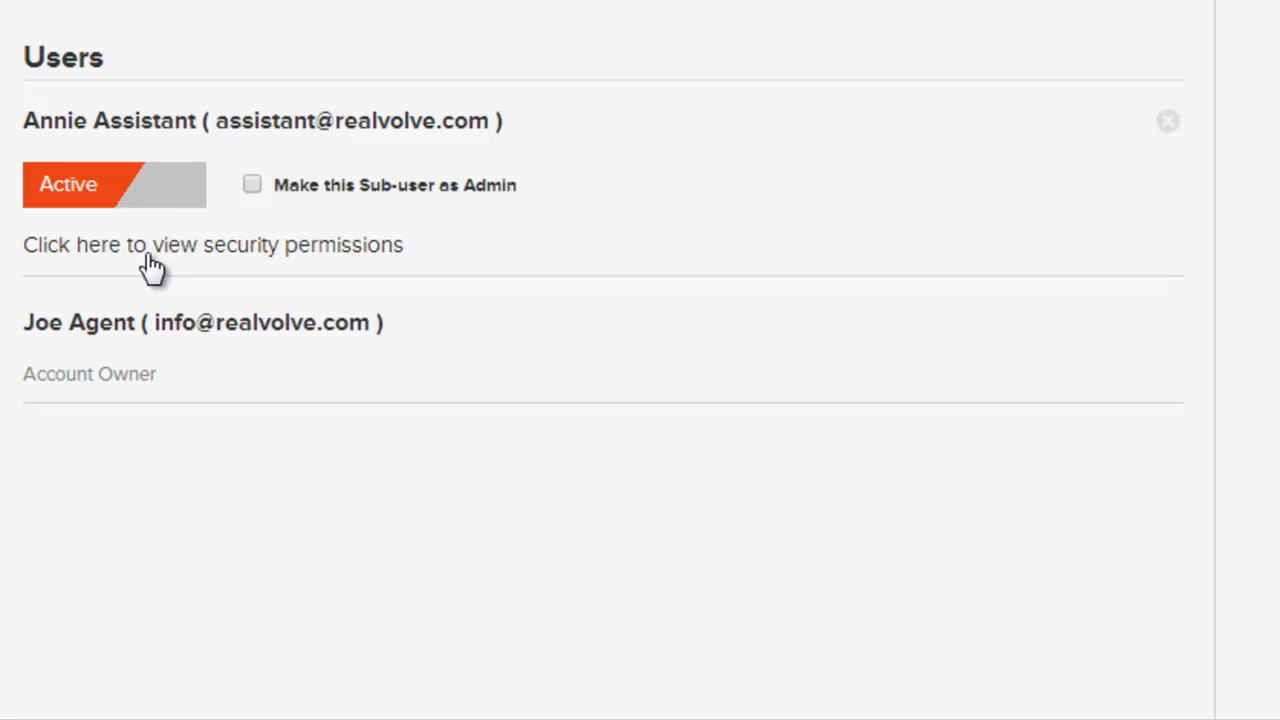
# Step: Expand the security permissions listed under the sub-user's Users entry
pyautogui.click(150, 258)
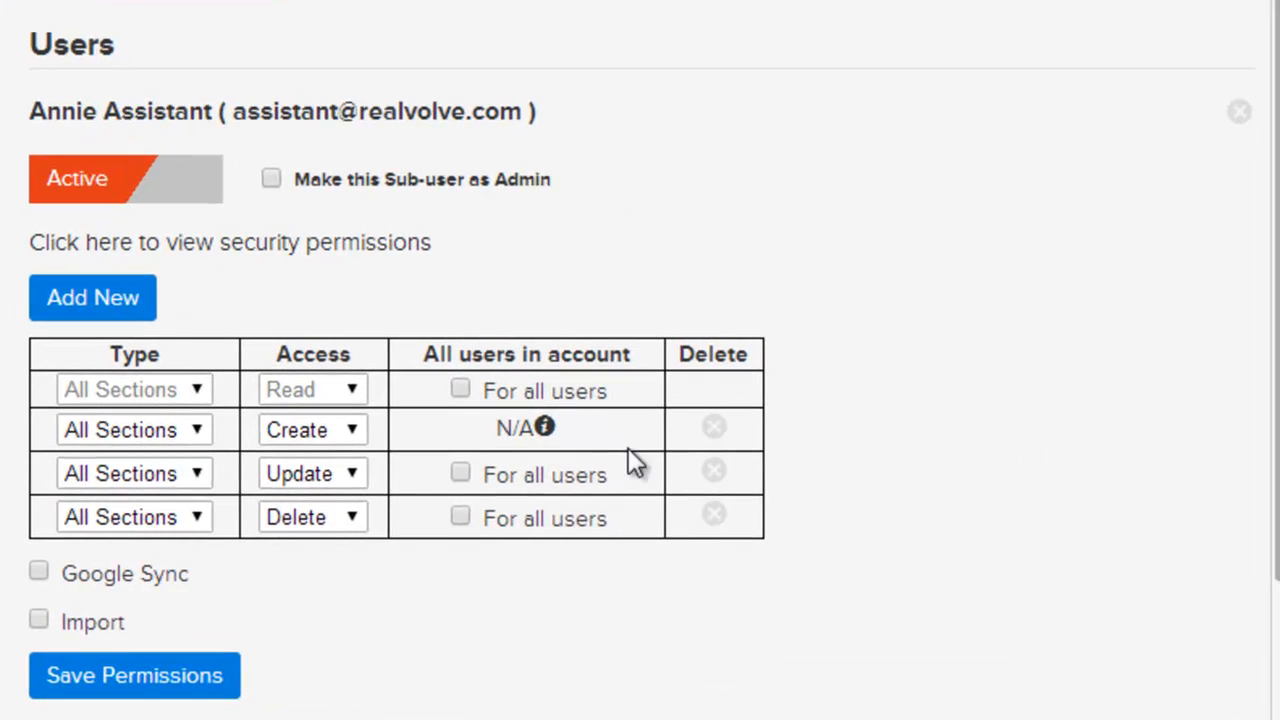
pyautogui.click(460, 390)
pyautogui.click(460, 472)
pyautogui.click(460, 517)
pyautogui.click(460, 473)
pyautogui.click(460, 390)
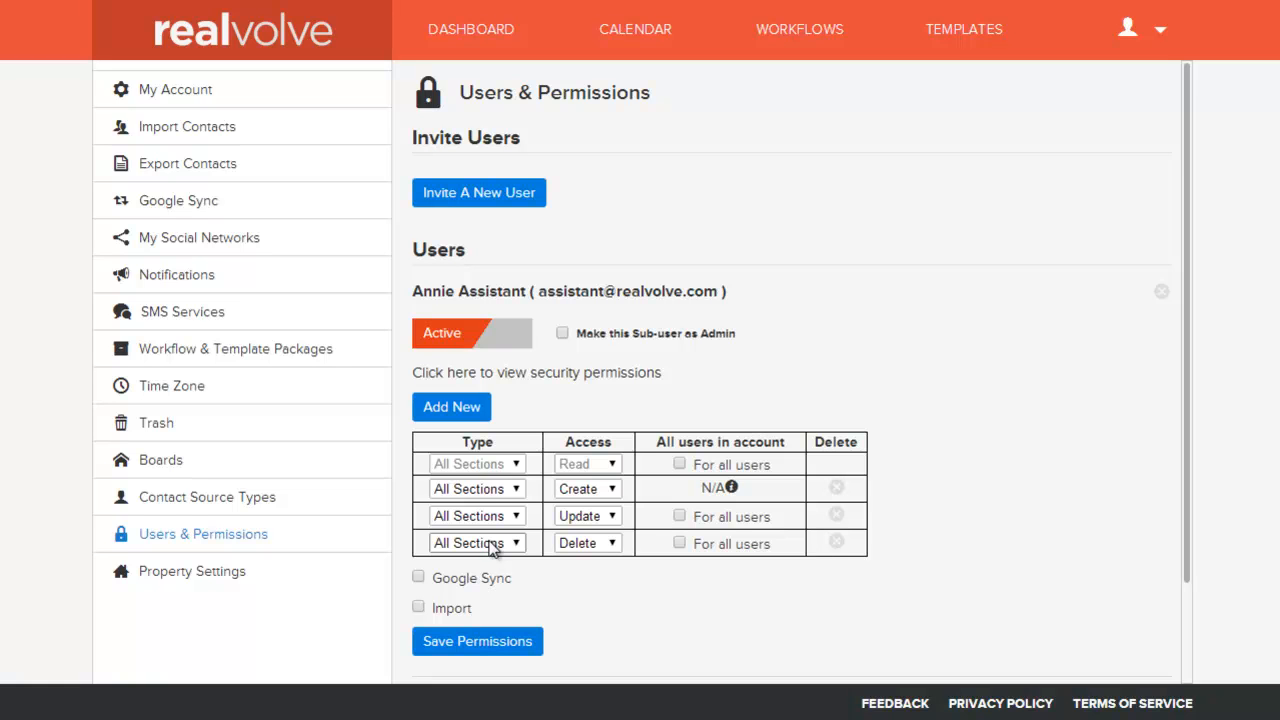
# Step: Add a Contact permission row with Read access applied to all users
pyautogui.click(465, 415)
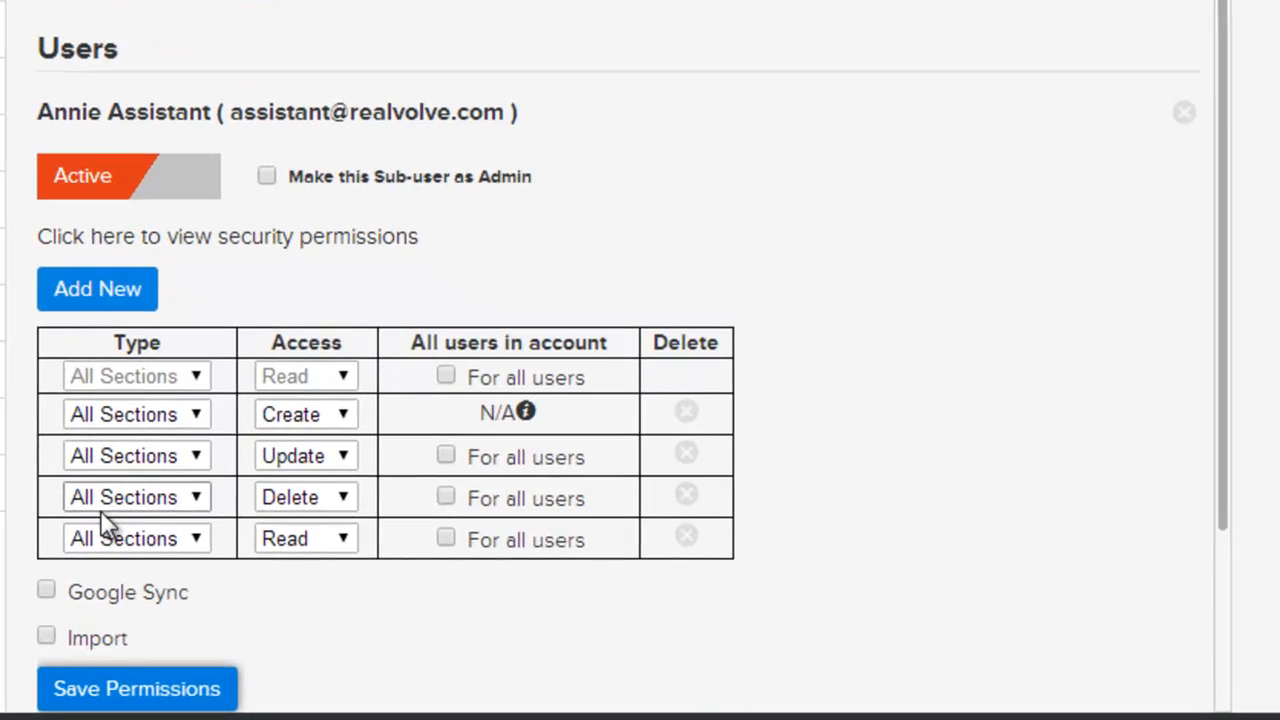
pyautogui.click(87, 539)
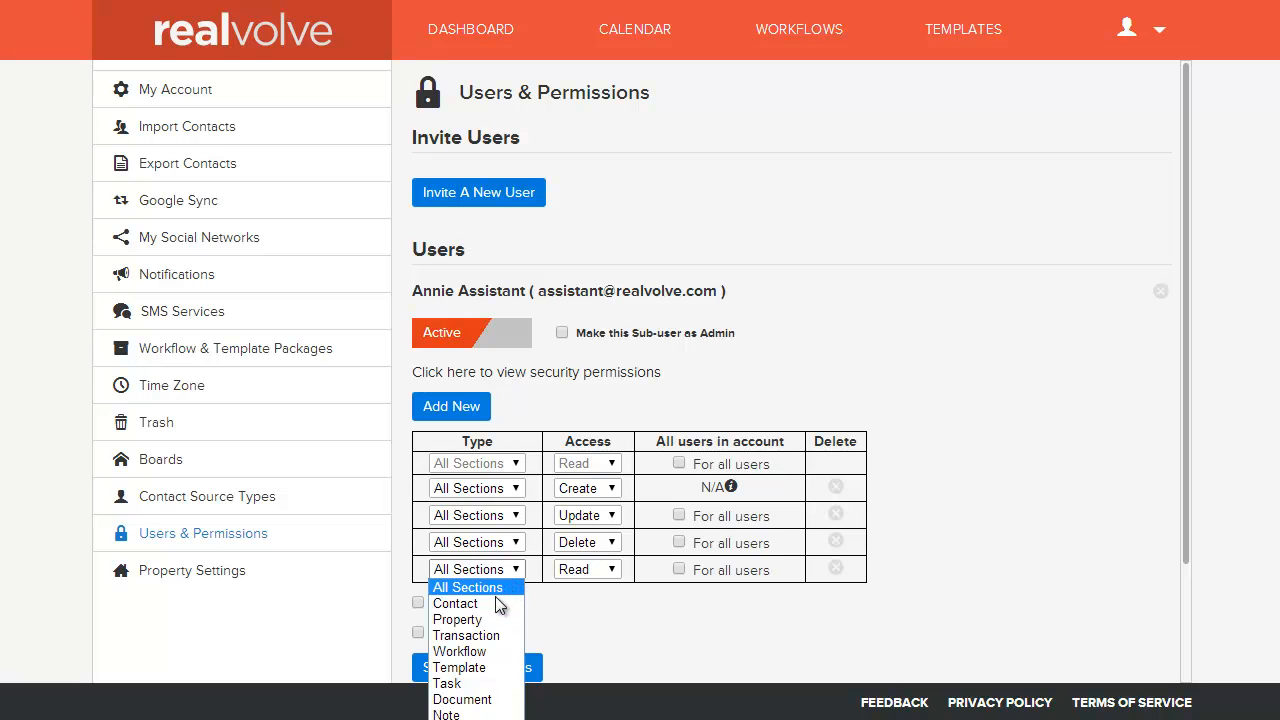
pyautogui.click(494, 604)
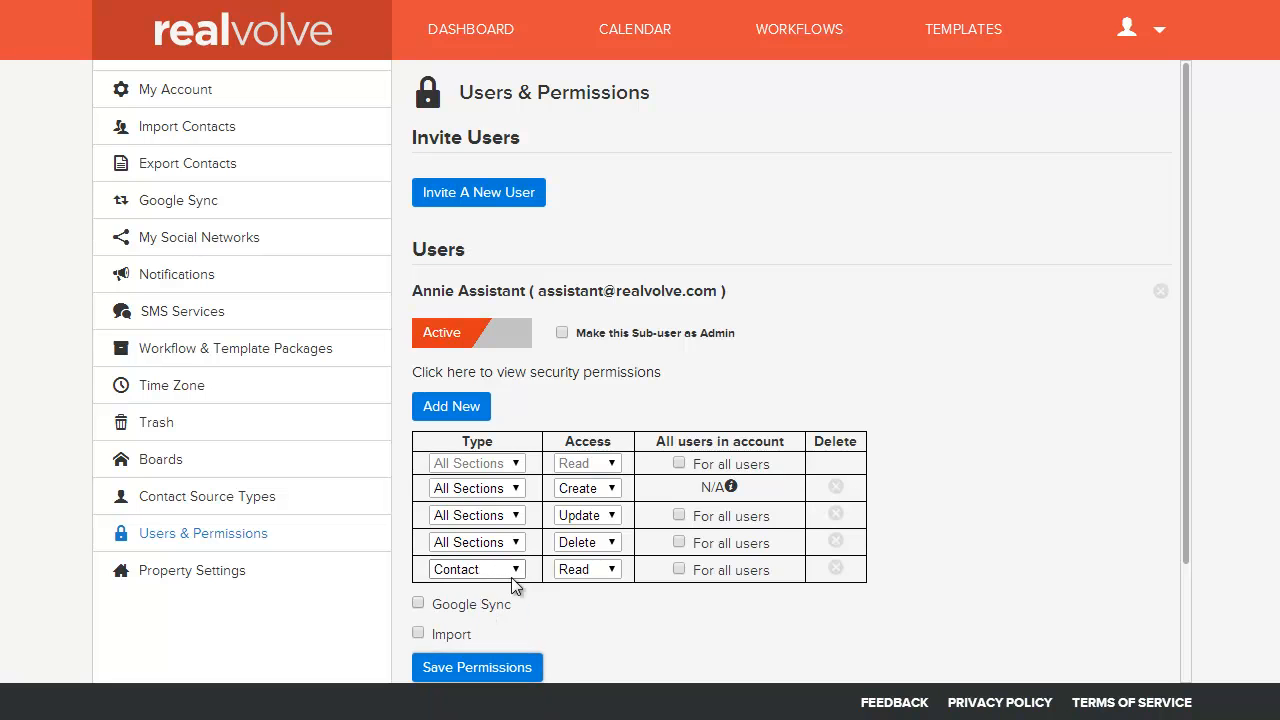
pyautogui.click(680, 569)
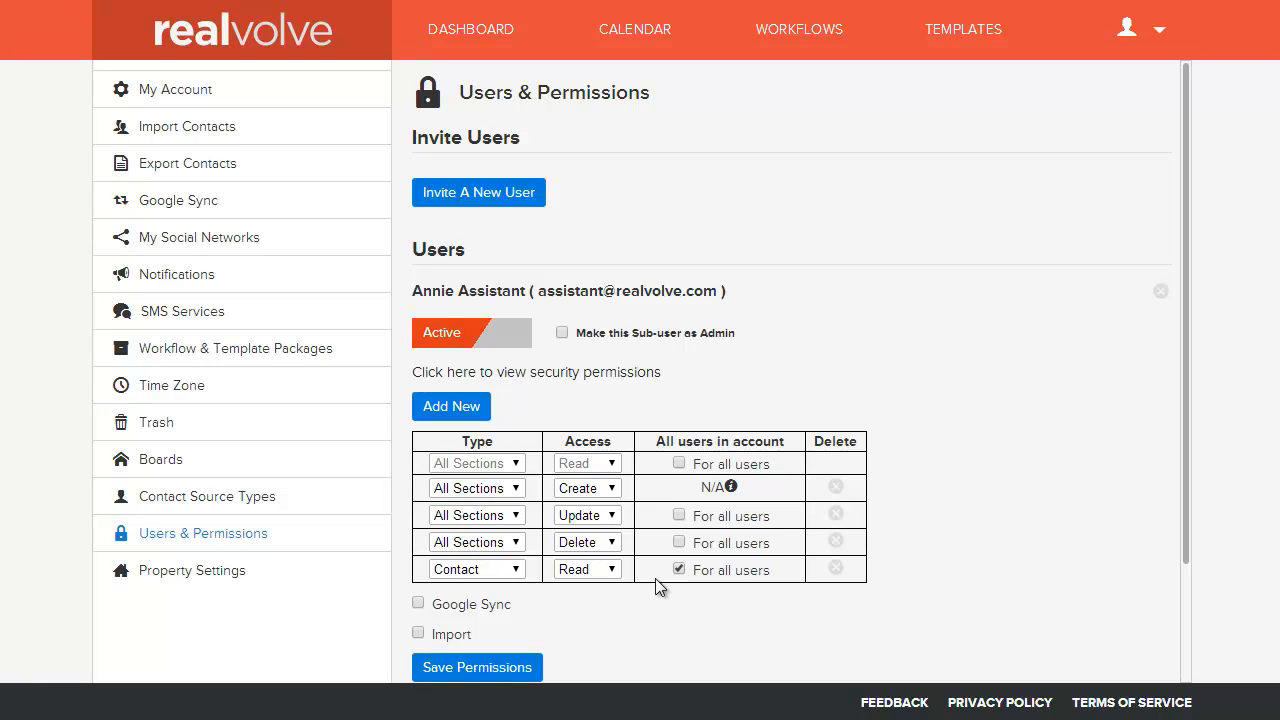
pyautogui.scroll(-1, 657, 585)
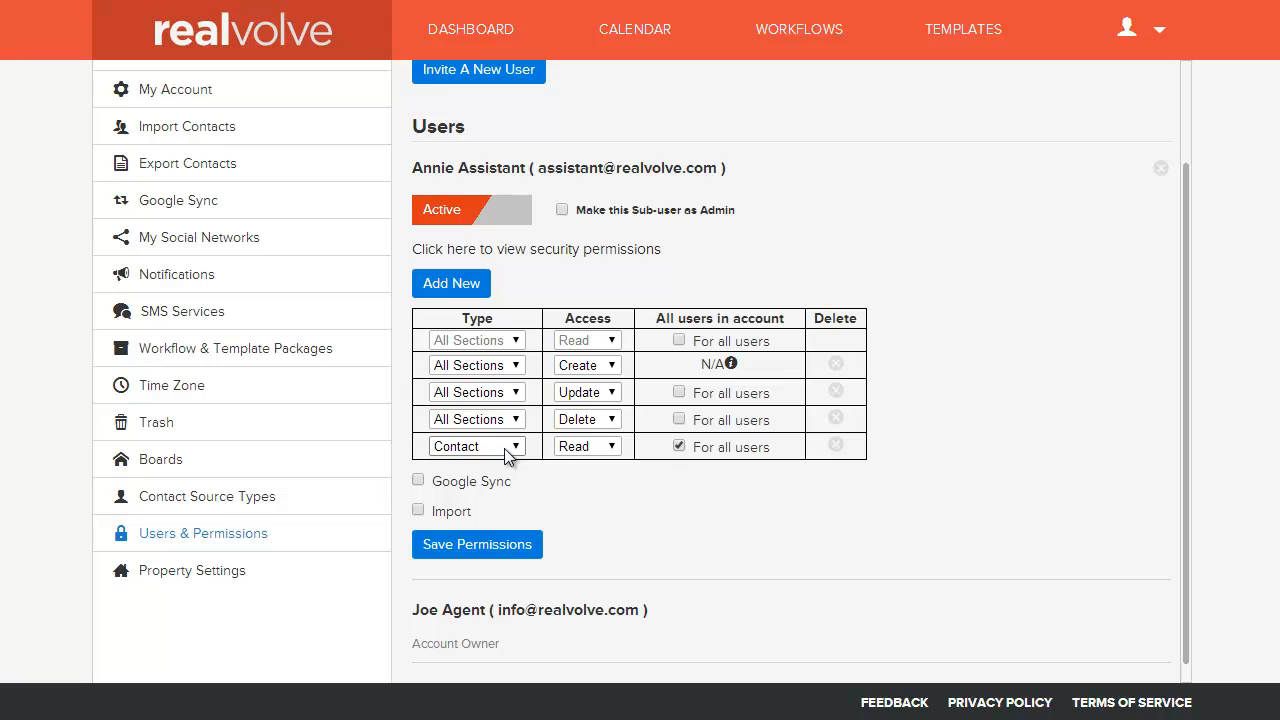
# Step: Add a Workflow permission row with Read access for all users
pyautogui.click(451, 284)
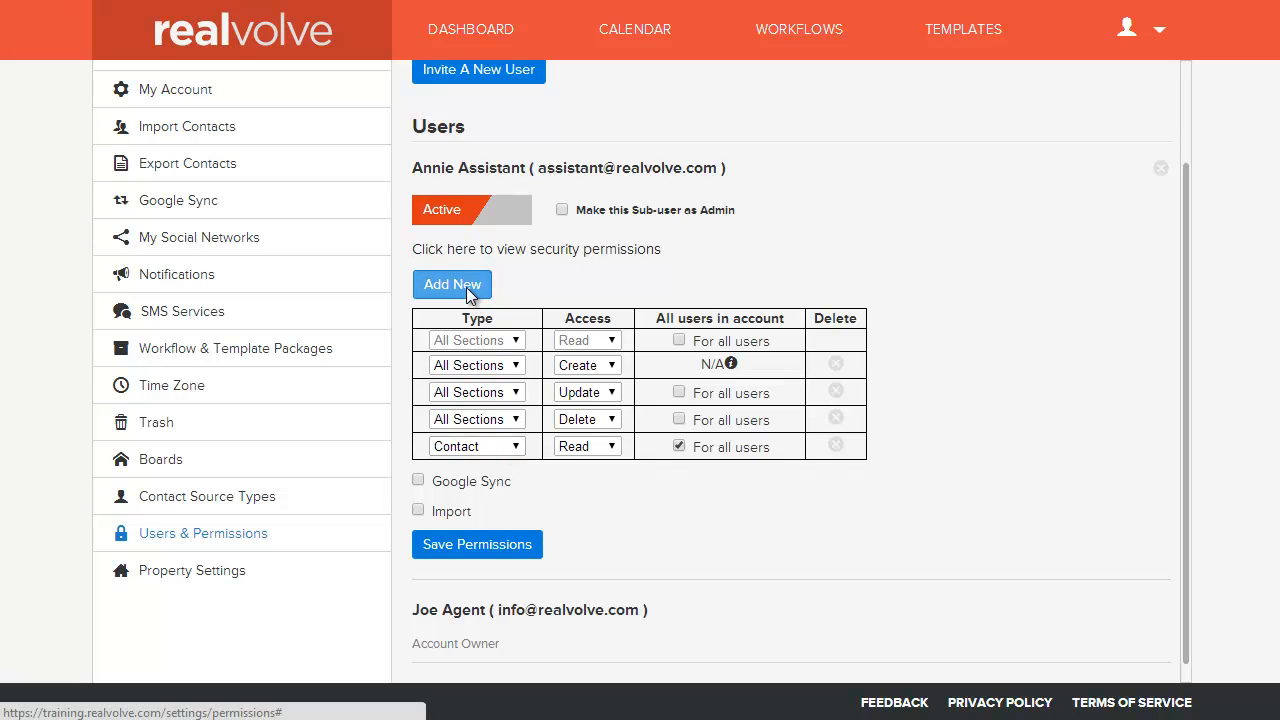
pyautogui.click(516, 474)
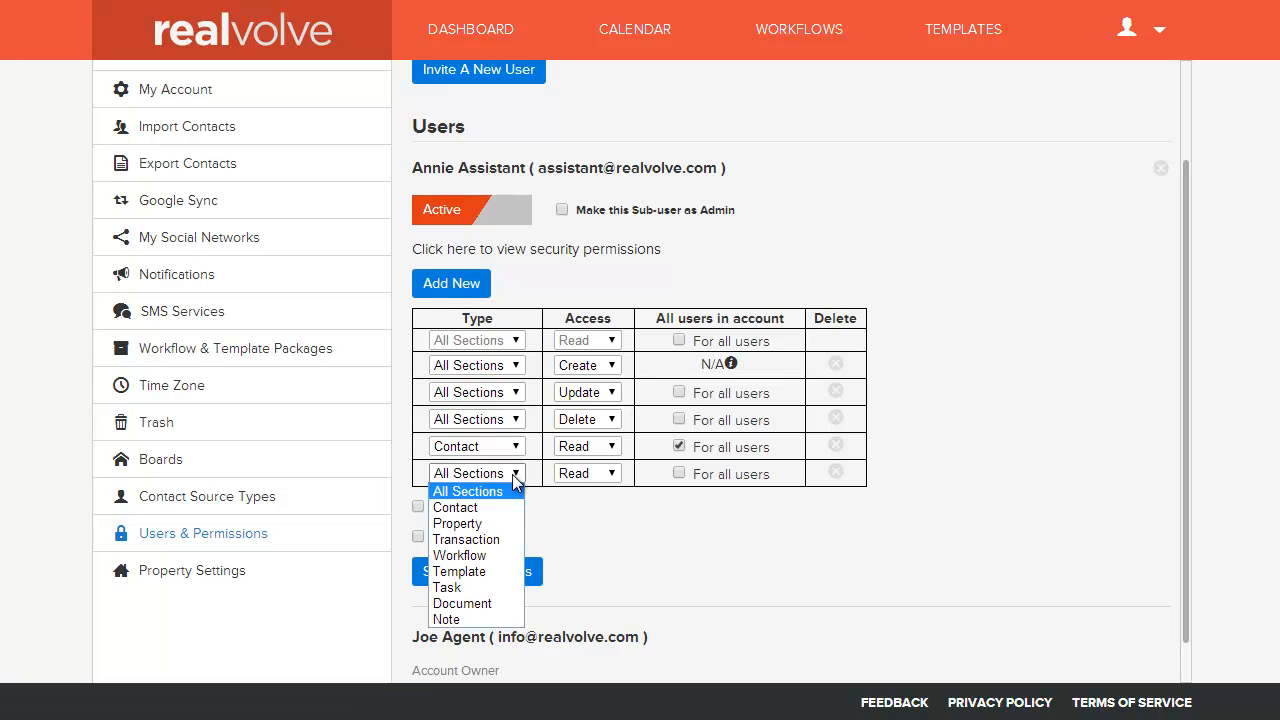
pyautogui.click(485, 556)
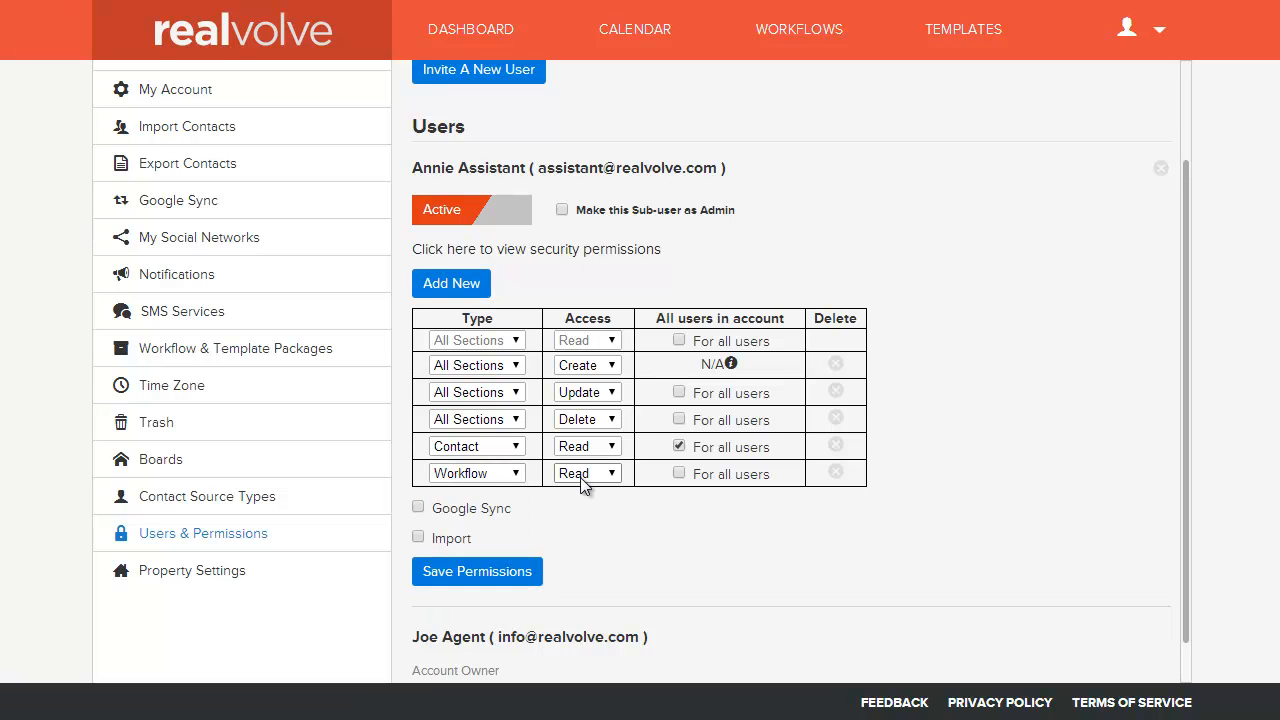
pyautogui.click(680, 474)
# Step: Add a second Workflow row with Update access applied to all users
pyautogui.click(452, 285)
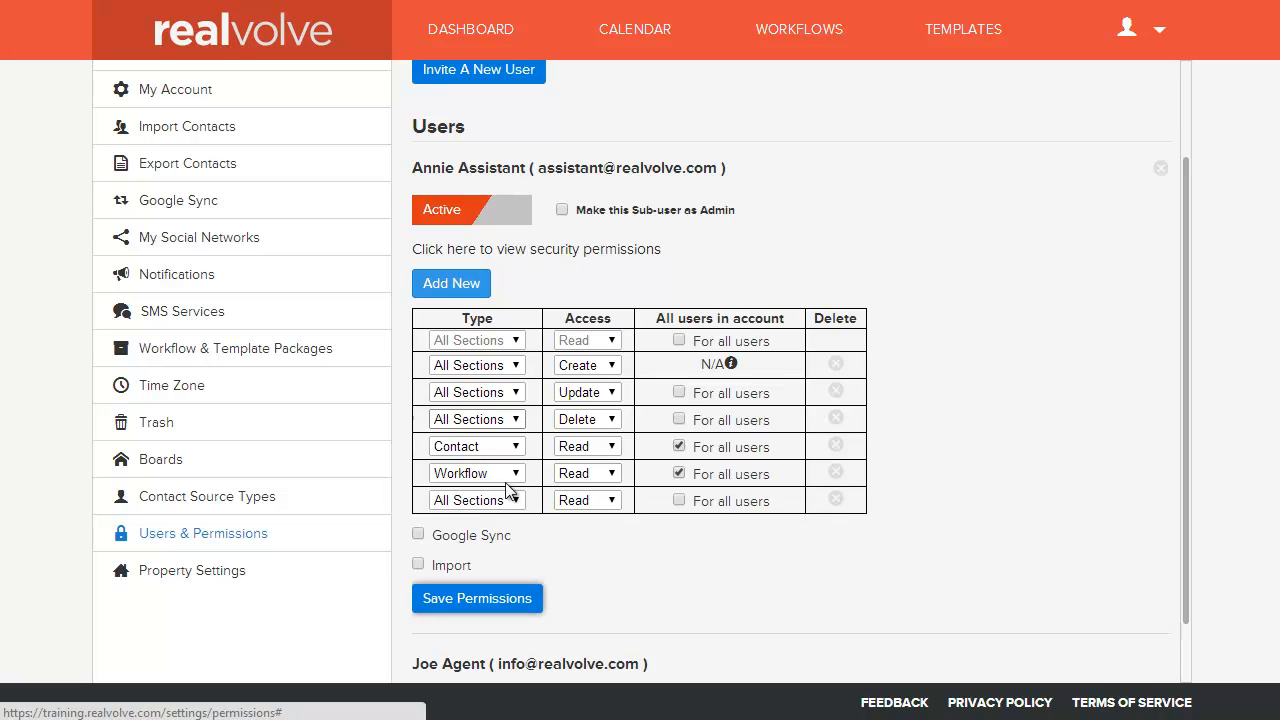
pyautogui.click(519, 503)
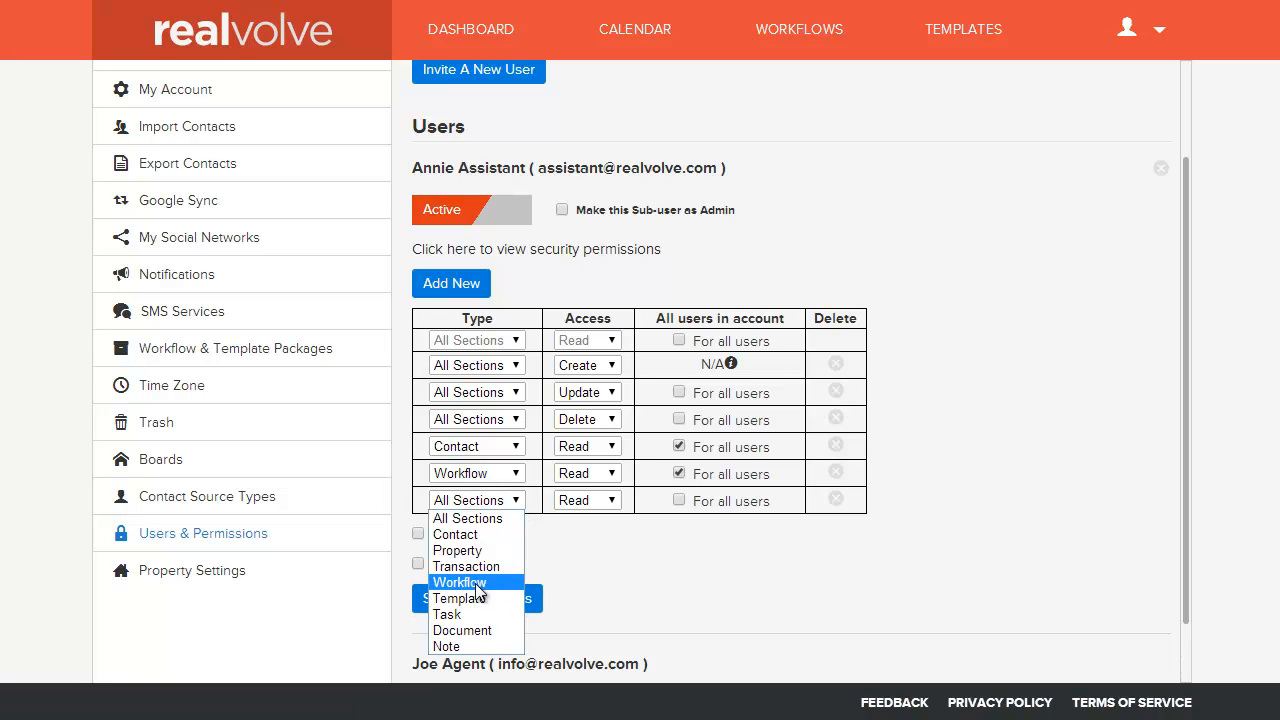
pyautogui.click(602, 503)
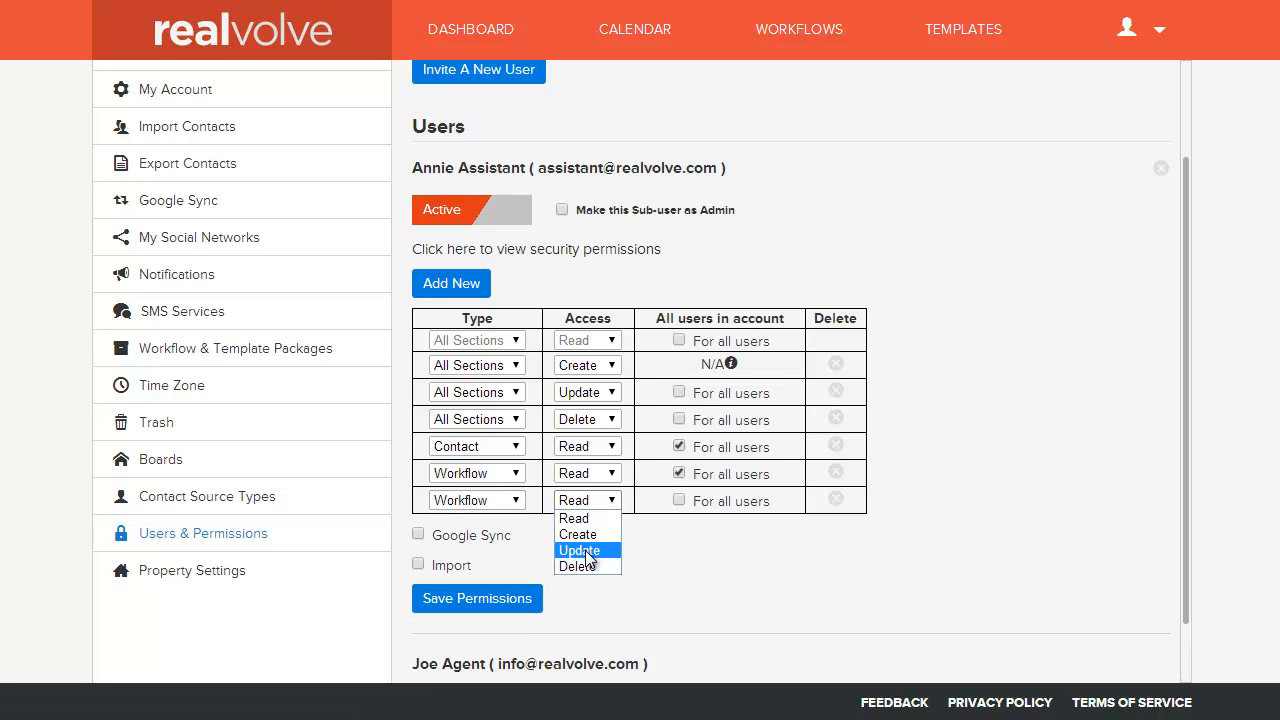
pyautogui.click(589, 558)
pyautogui.click(679, 503)
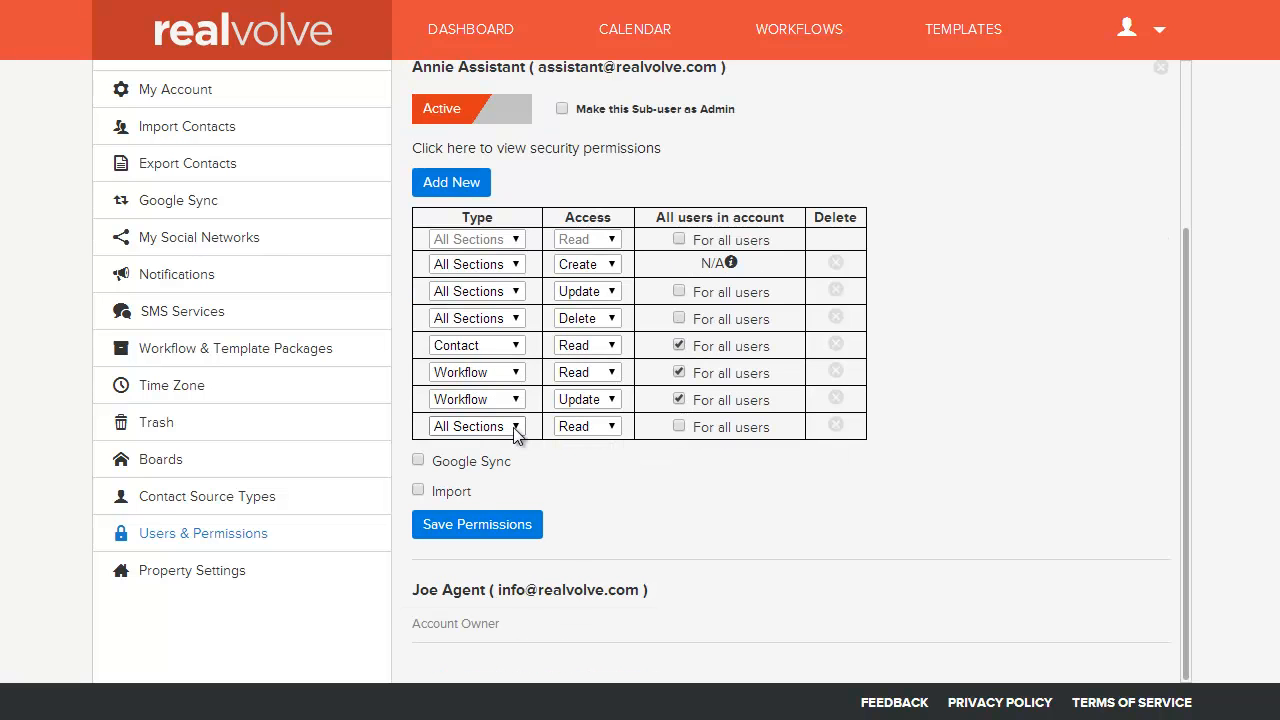
# Step: Delete the unused extra All Sections permission row, leaving its type unchanged
pyautogui.click(515, 428)
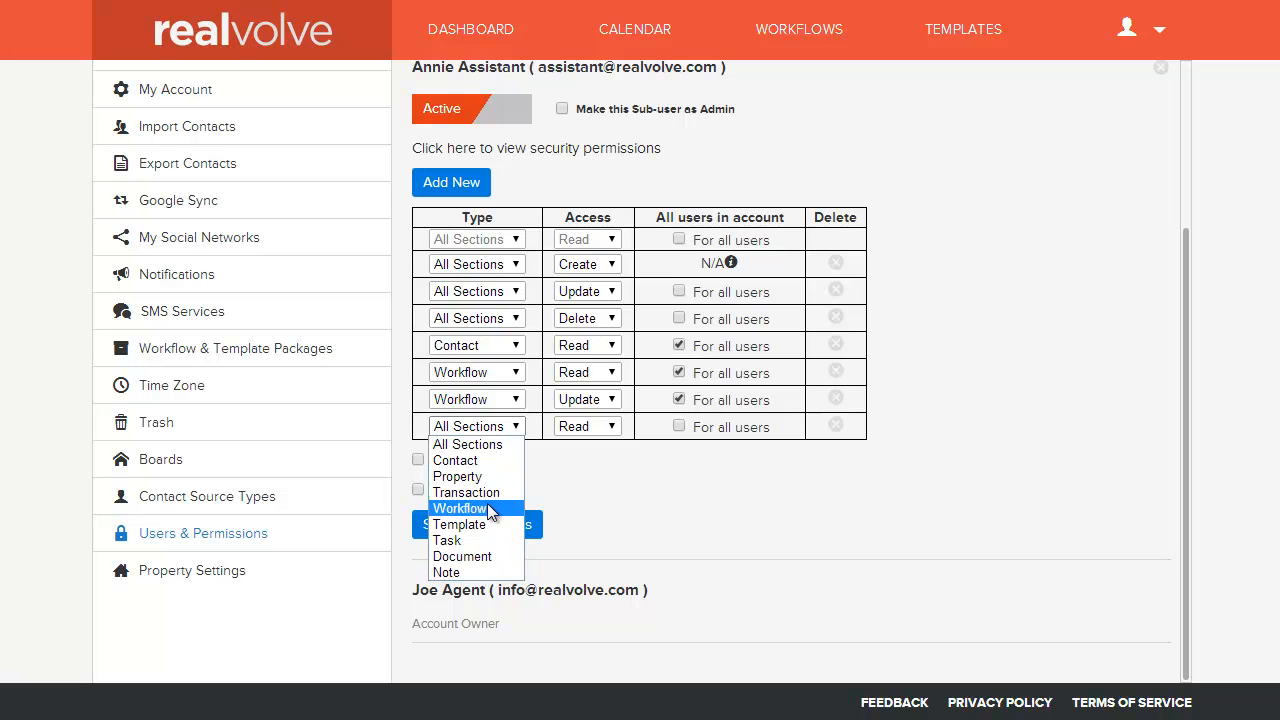
pyautogui.click(850, 440)
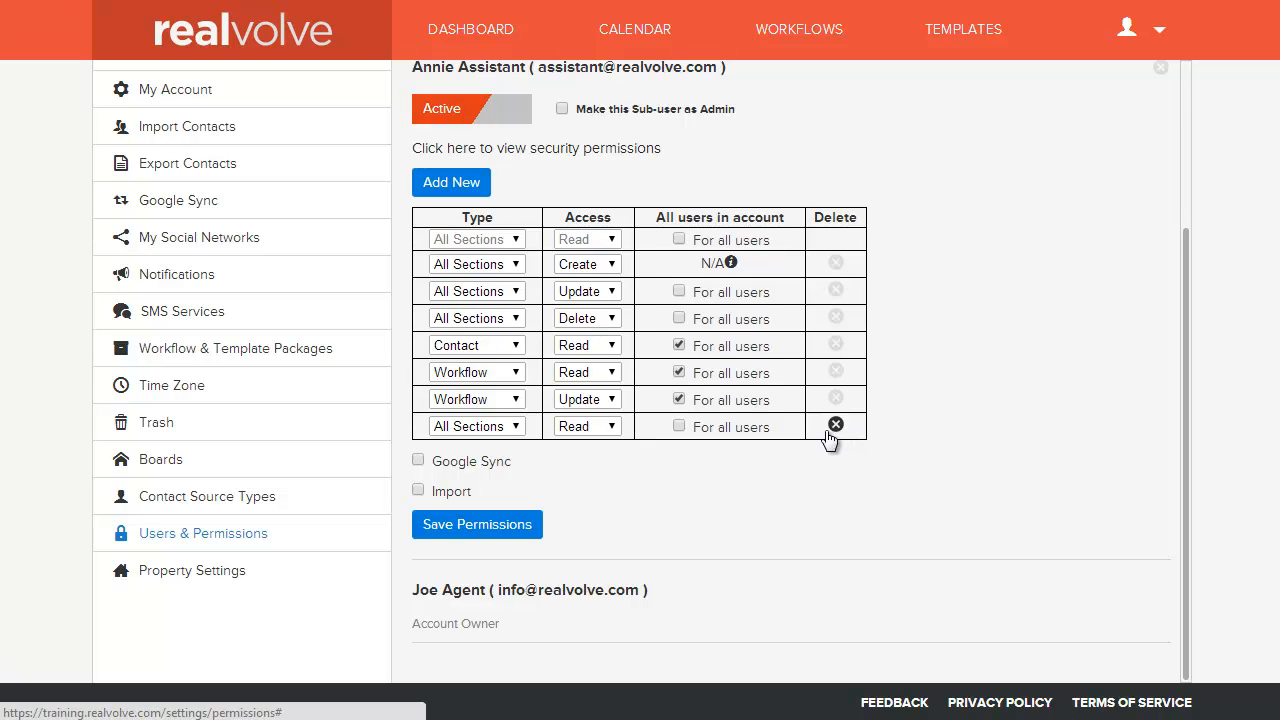
pyautogui.click(832, 430)
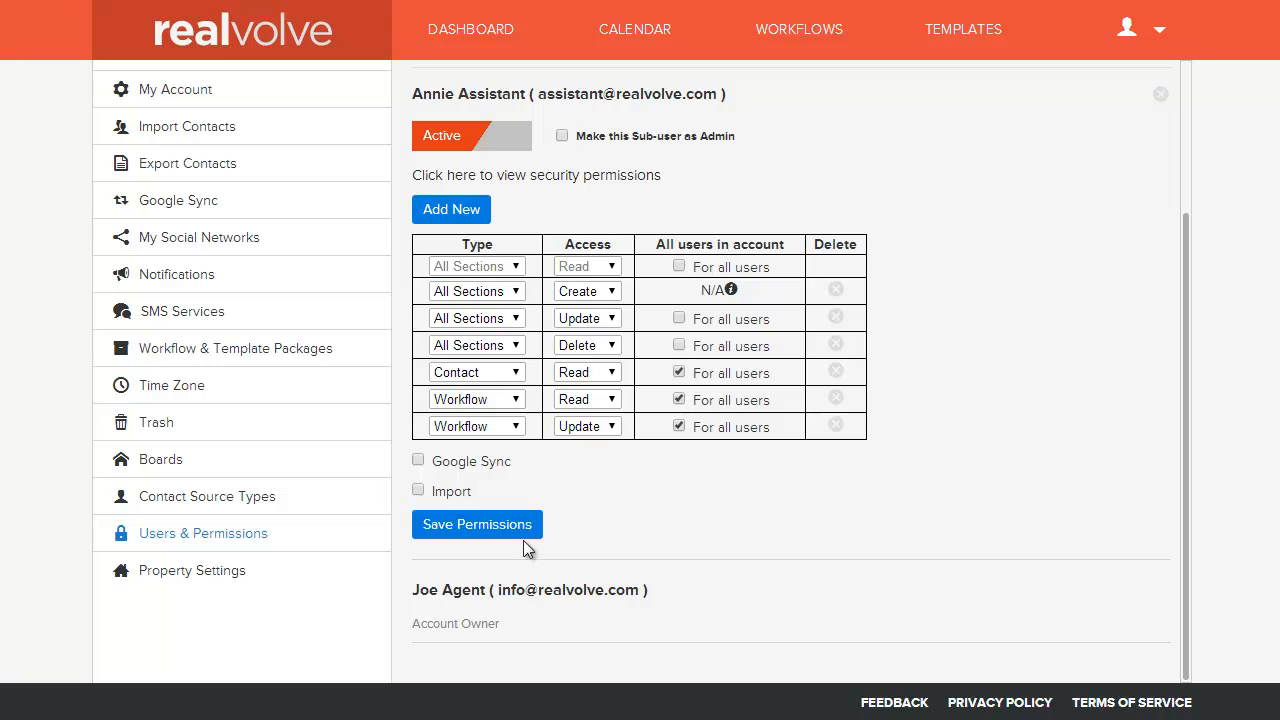
# Step: Save the permissions, make the sub-user an admin, and switch the account to Locked
pyautogui.click(497, 528)
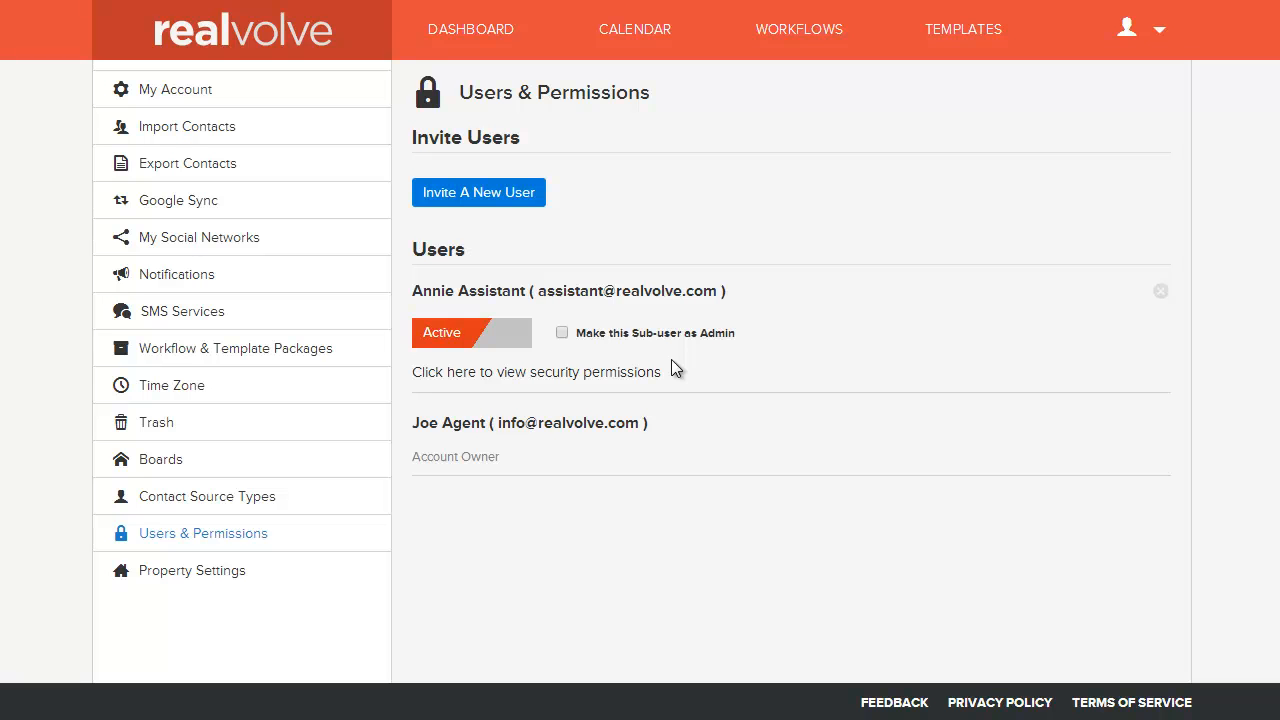
pyautogui.click(562, 333)
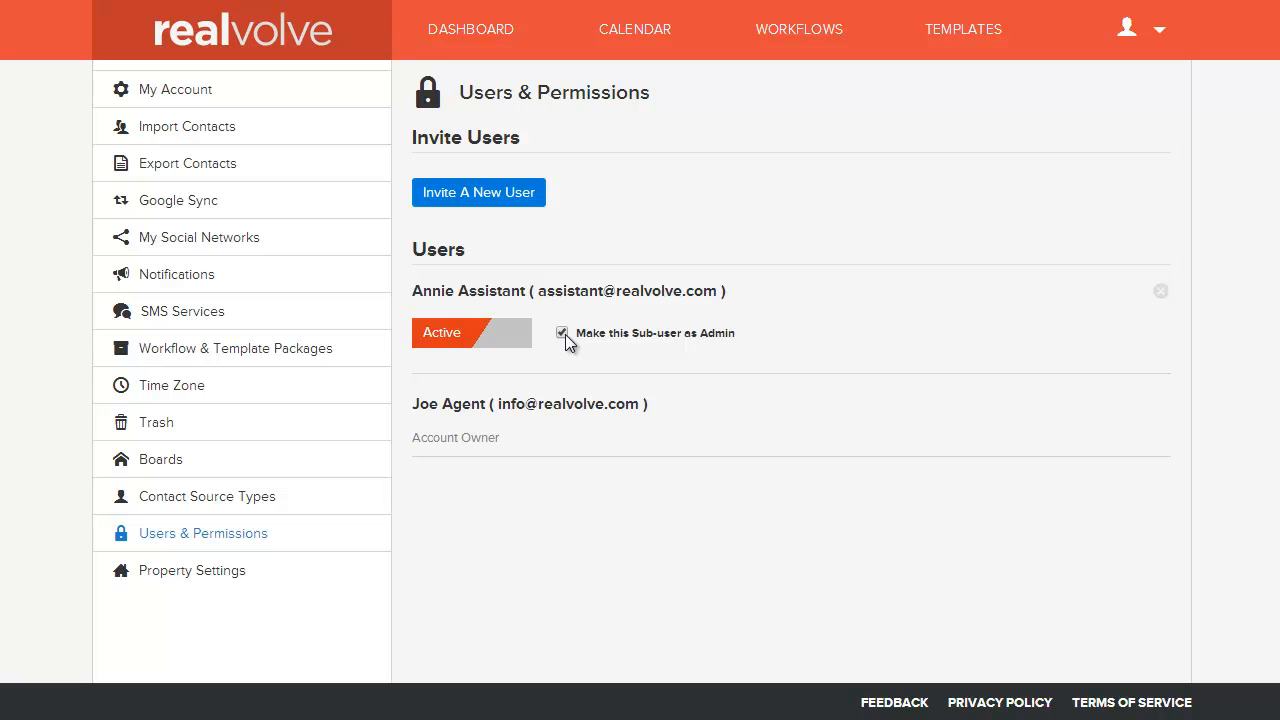
pyautogui.click(500, 338)
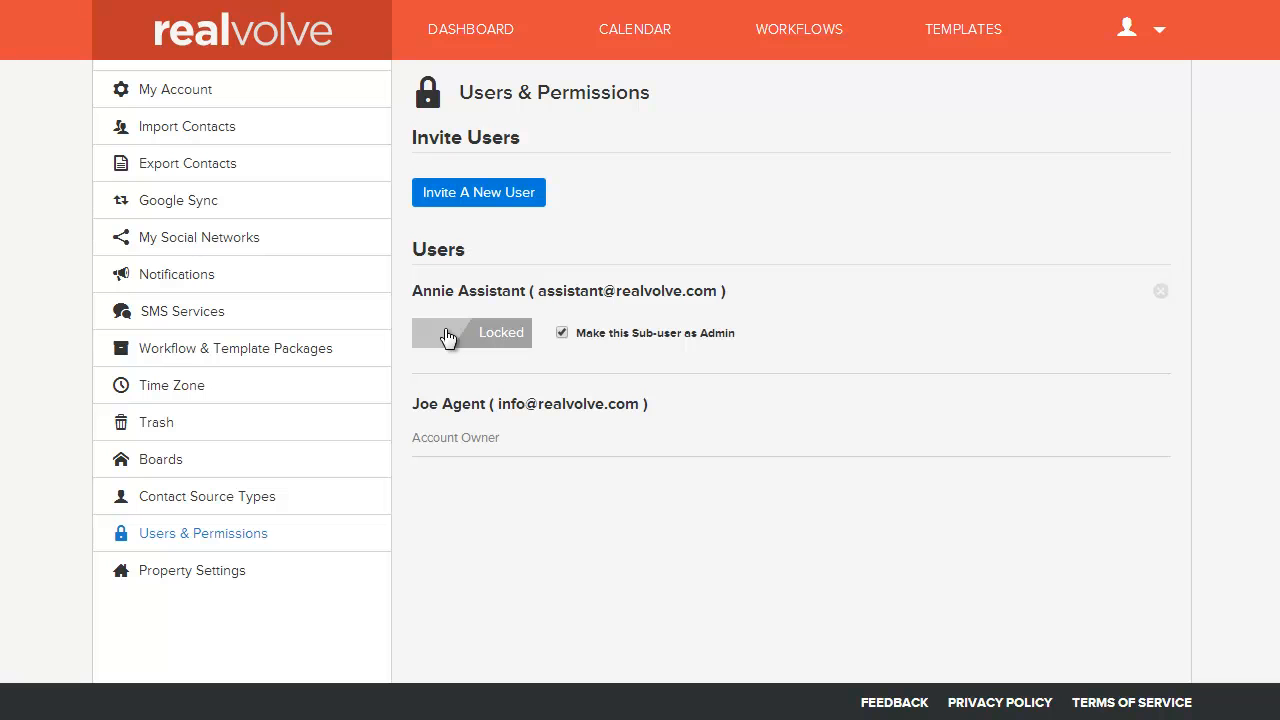
# Step: Switch the sub-user's account from Locked back to Active
pyautogui.click(448, 338)
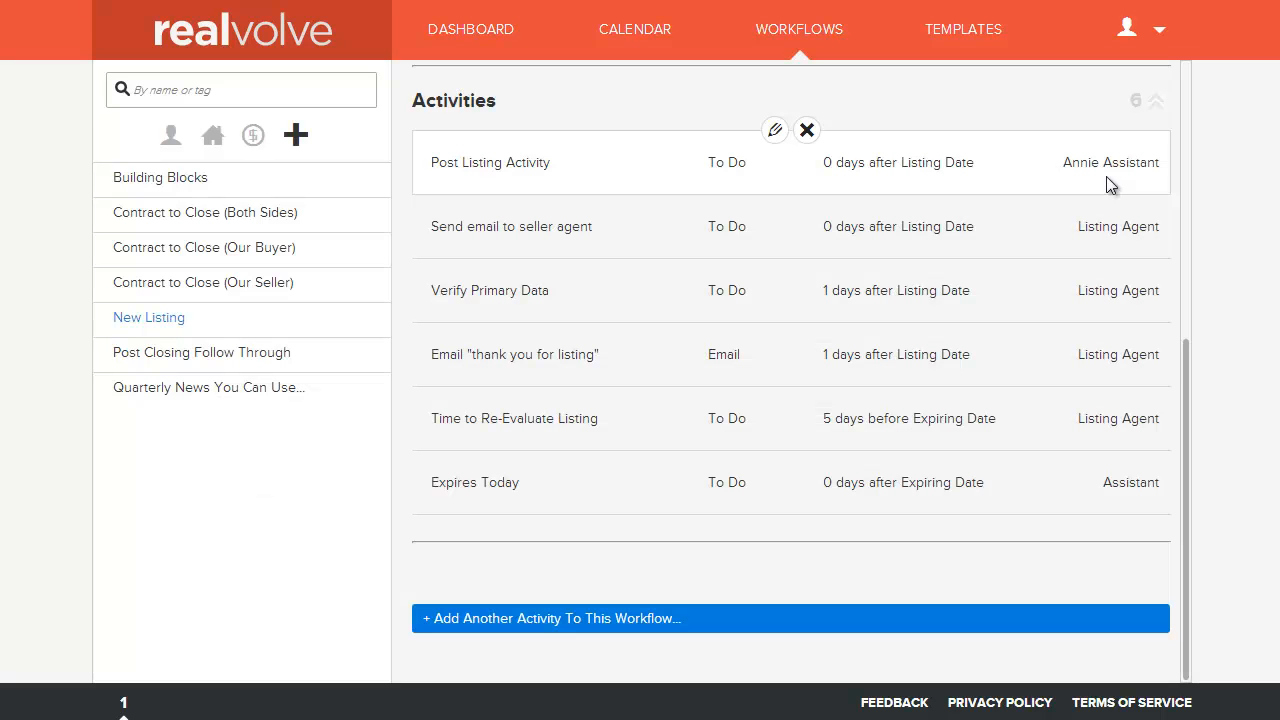
# Step: Open Post Listing Activity for editing and check its Assign To options
pyautogui.click(1107, 185)
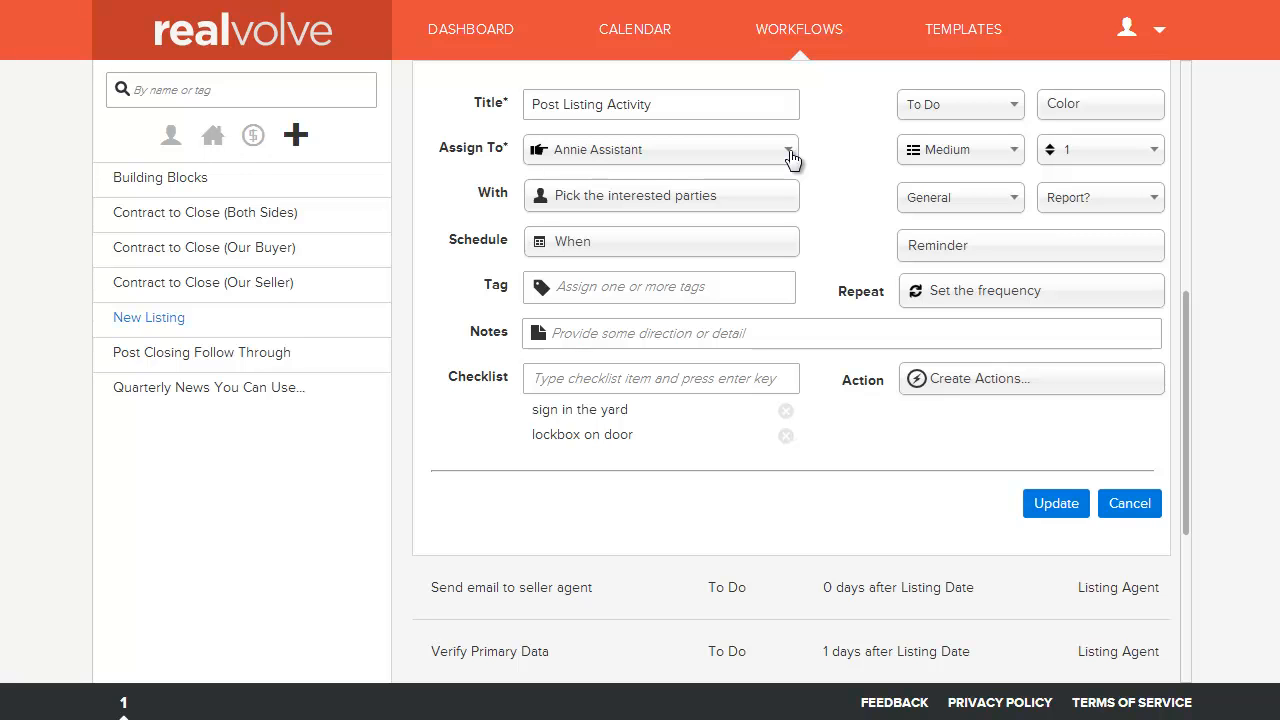
pyautogui.click(791, 157)
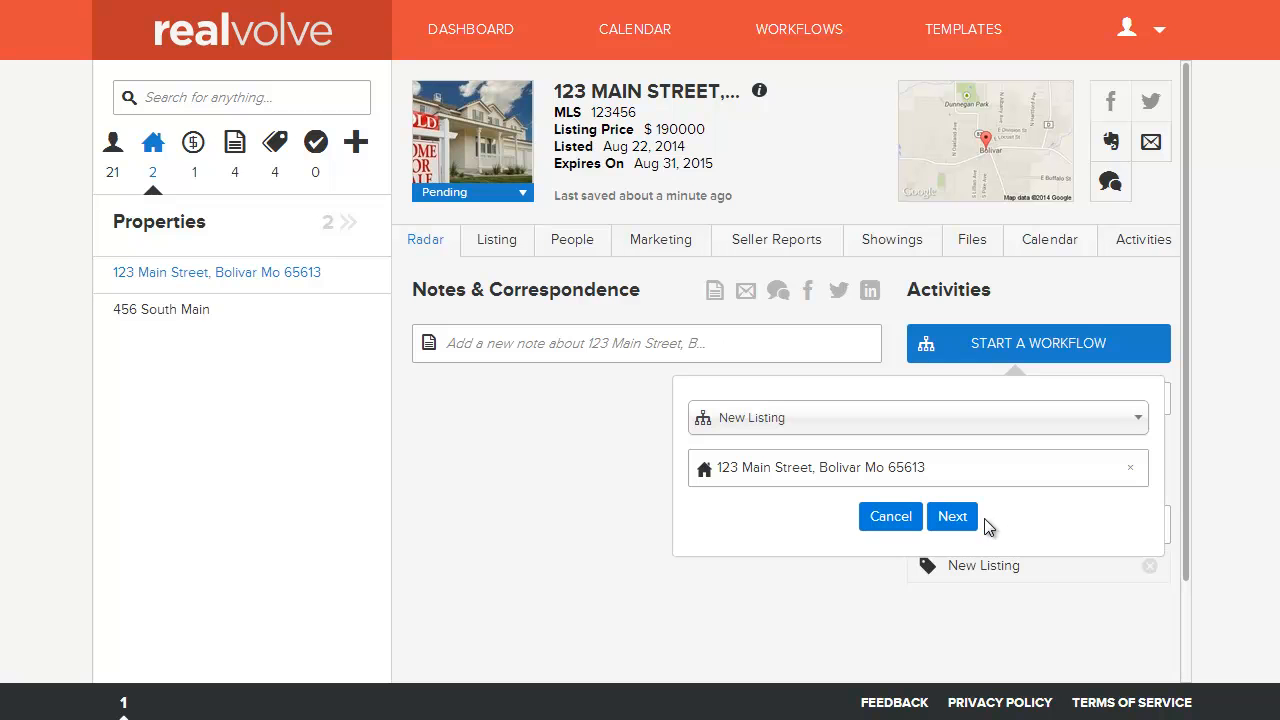
# Step: Keep all activities of the New Listing workflow for 123 Main Street
pyautogui.click(964, 520)
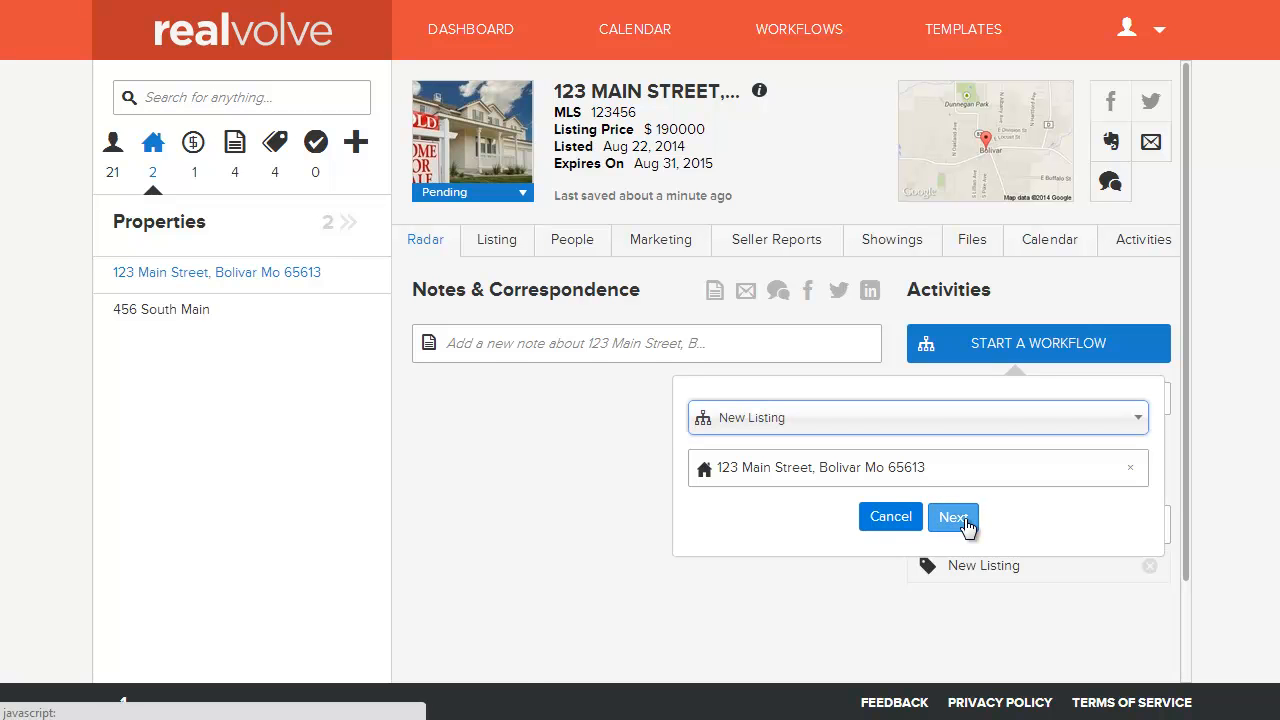
pyautogui.scroll(-3, 931, 489)
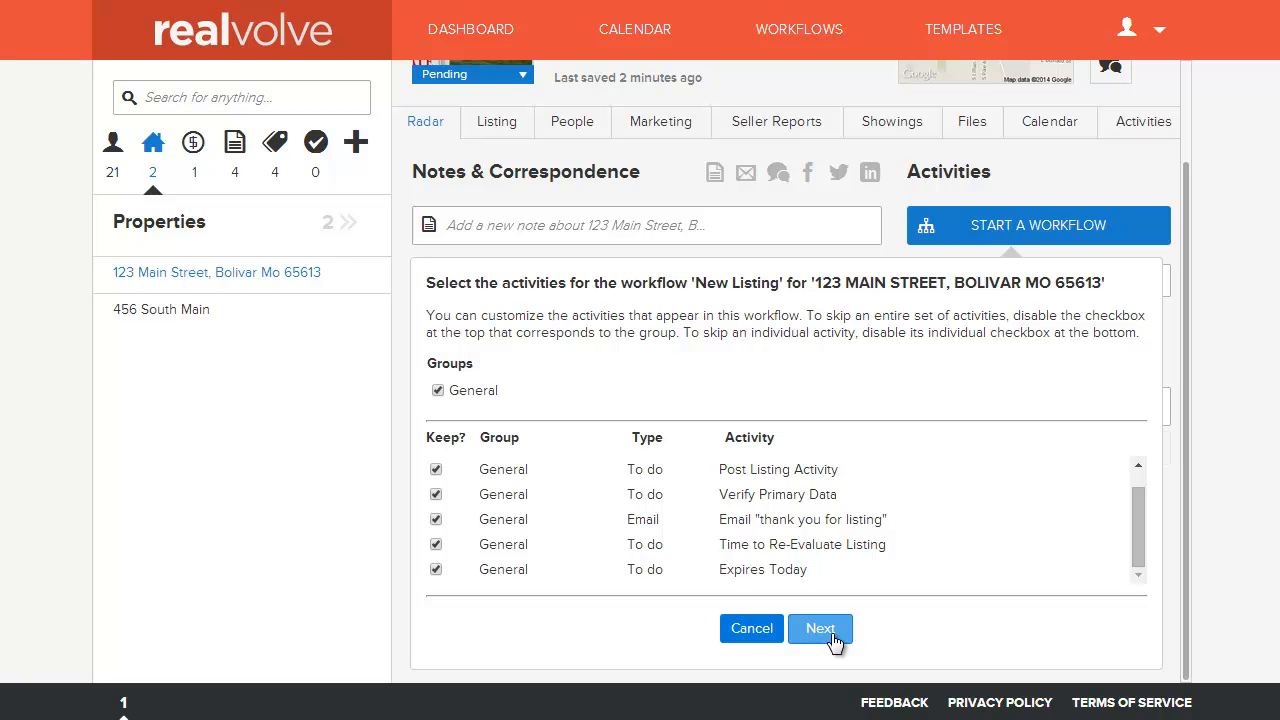
pyautogui.click(832, 636)
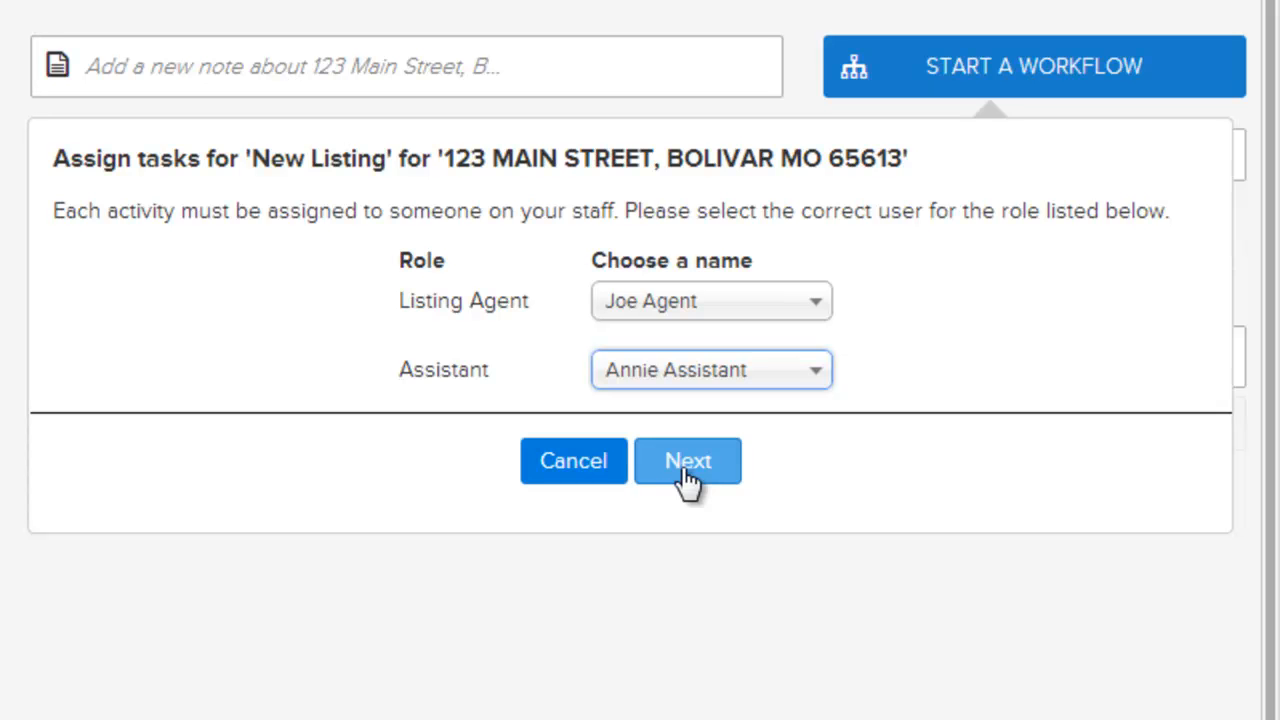
# Step: Assign tasks to Joe Agent and Annie Assistant, accept listing dates, finish, then open 123 Main Street's details
pyautogui.click(687, 470)
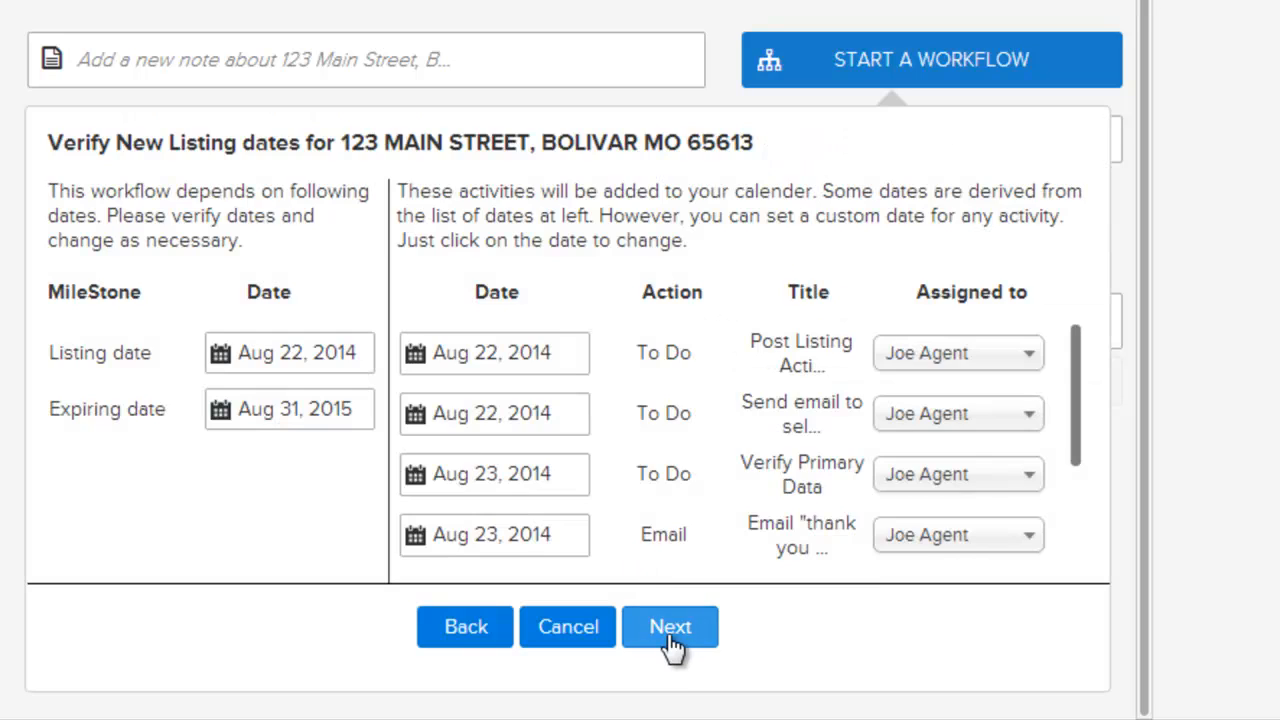
pyautogui.click(668, 632)
pyautogui.click(668, 670)
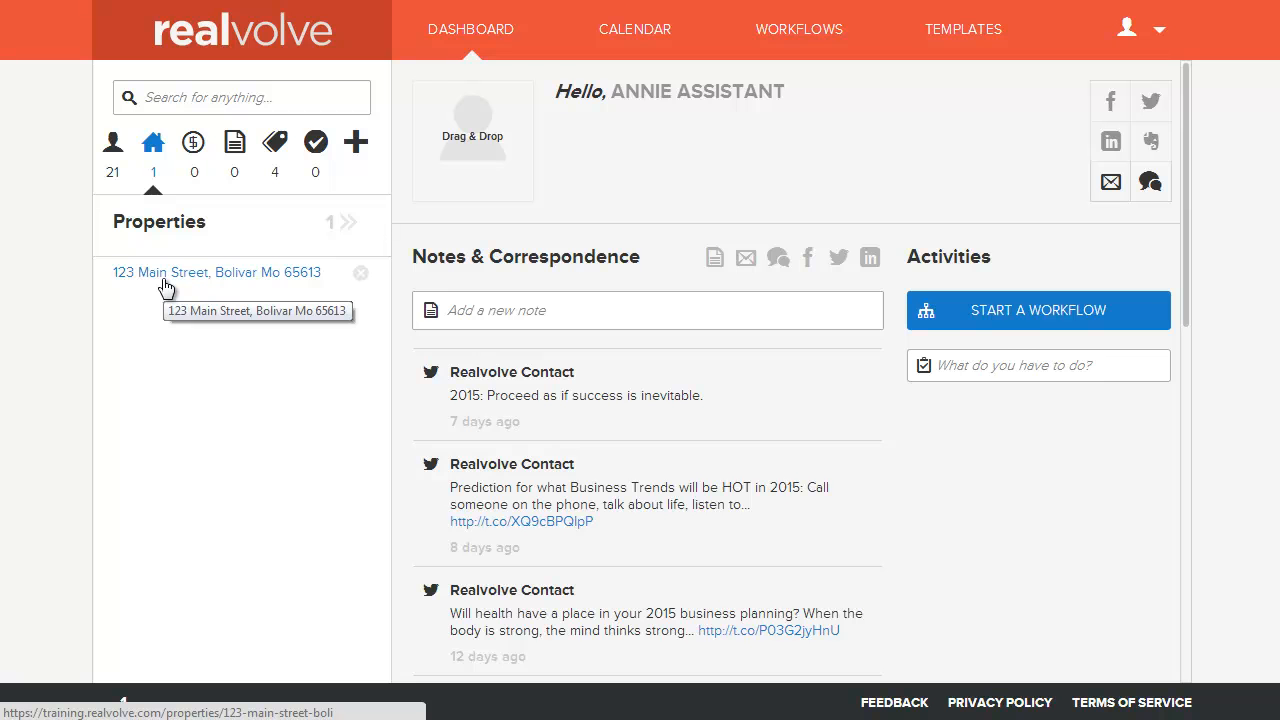
pyautogui.click(166, 285)
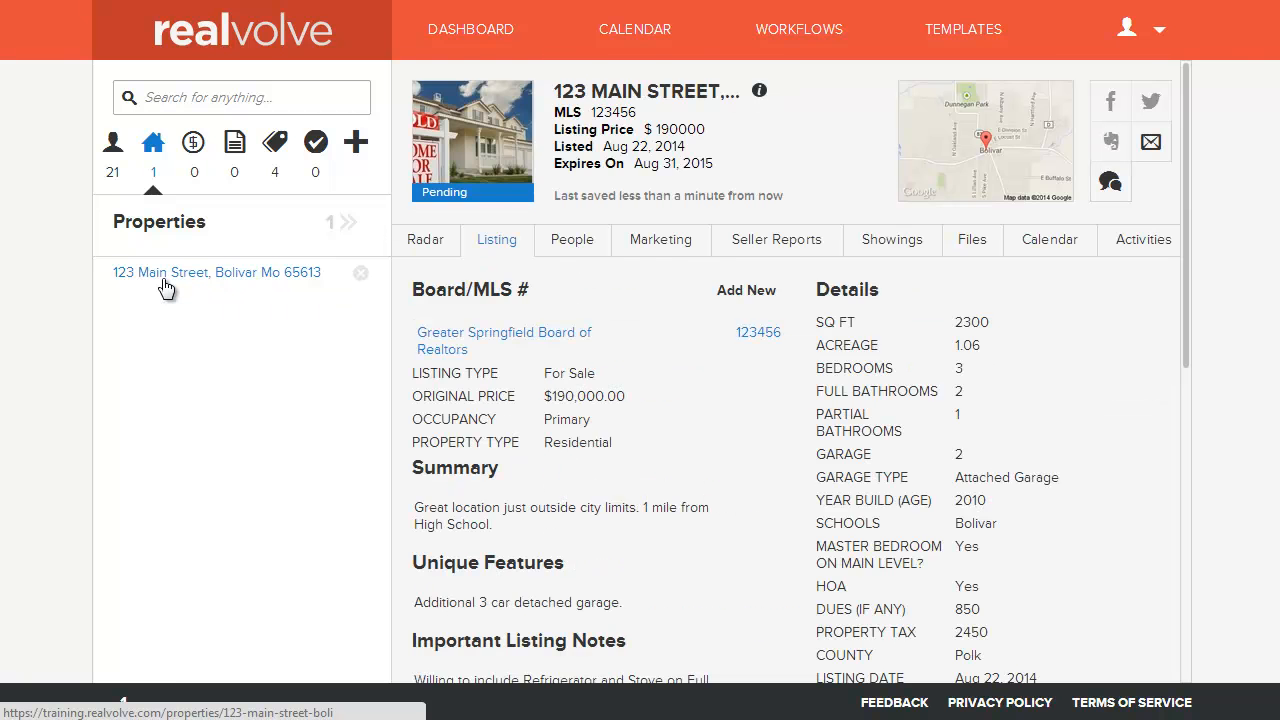